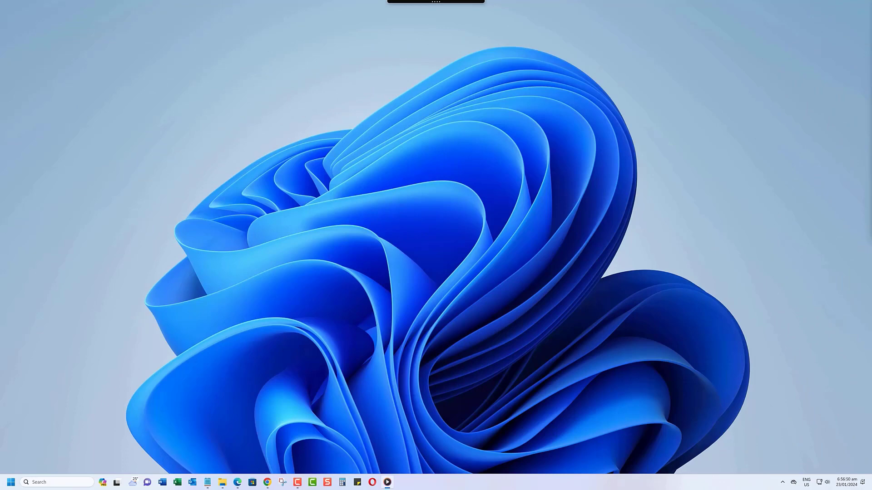
# Launch Settings from Start and go to the Bluetooth & devices page.
pyautogui.click(11, 482)
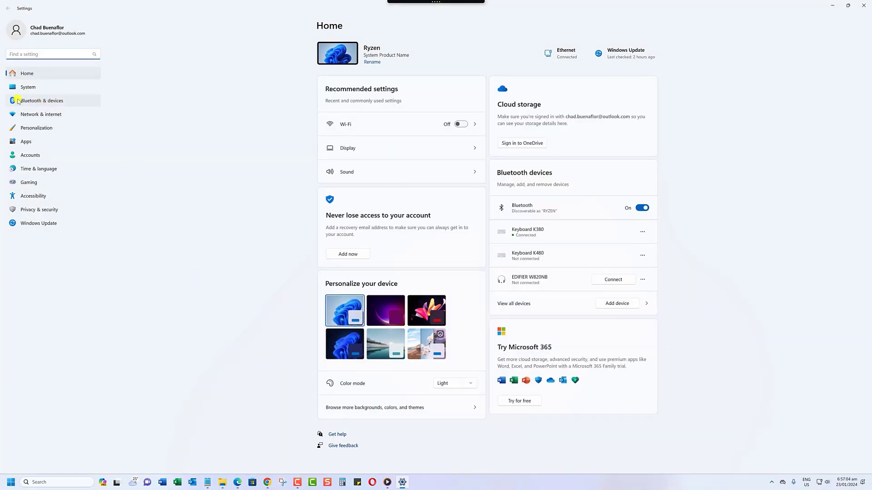
pyautogui.click(69, 102)
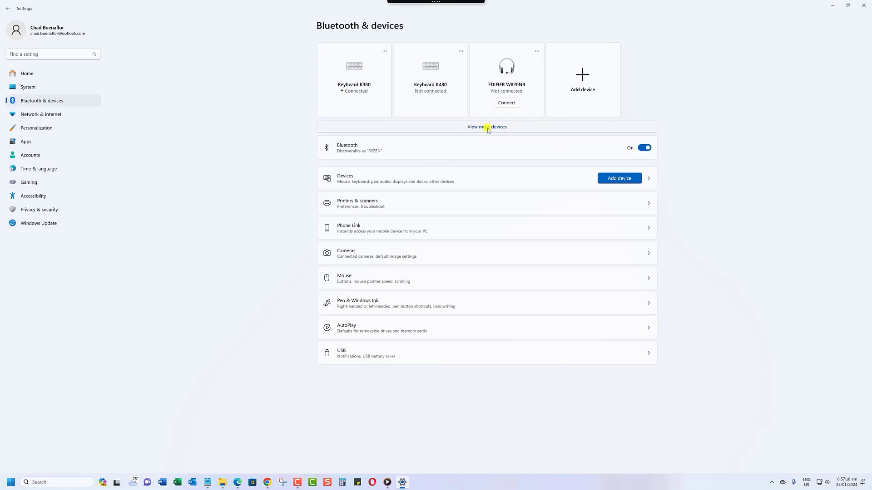
# Show all paired devices, then bring up More Bluetooth settings.
pyautogui.click(490, 127)
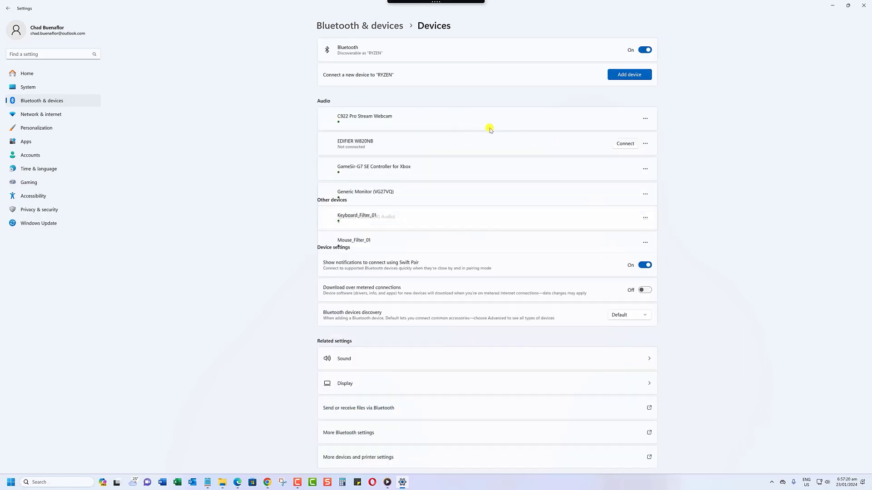
pyautogui.scroll(-5, 678, 256)
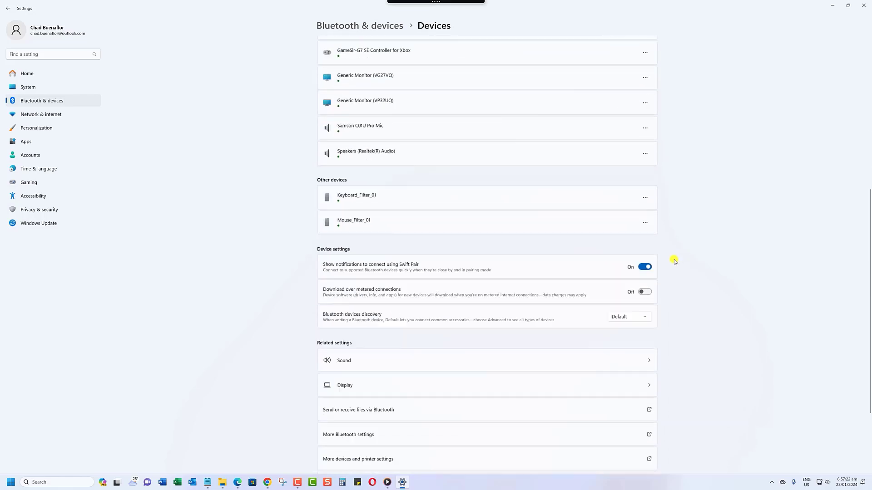
pyautogui.scroll(-2, 675, 260)
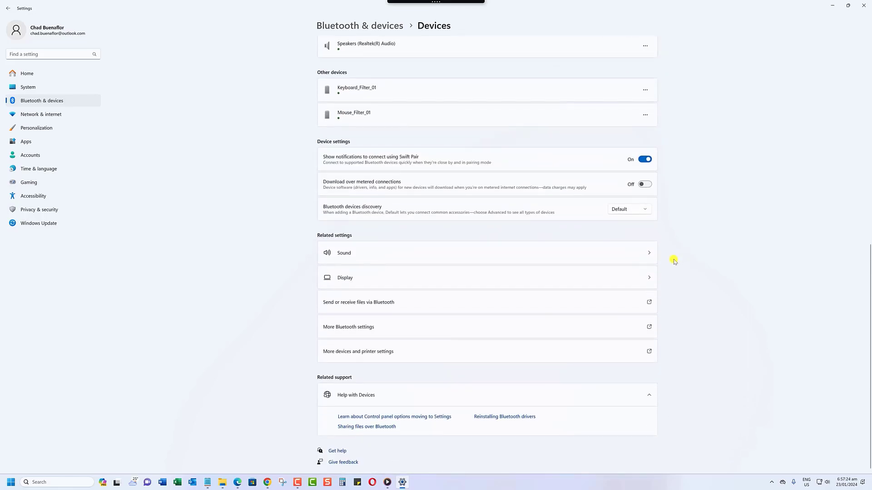
pyautogui.click(348, 327)
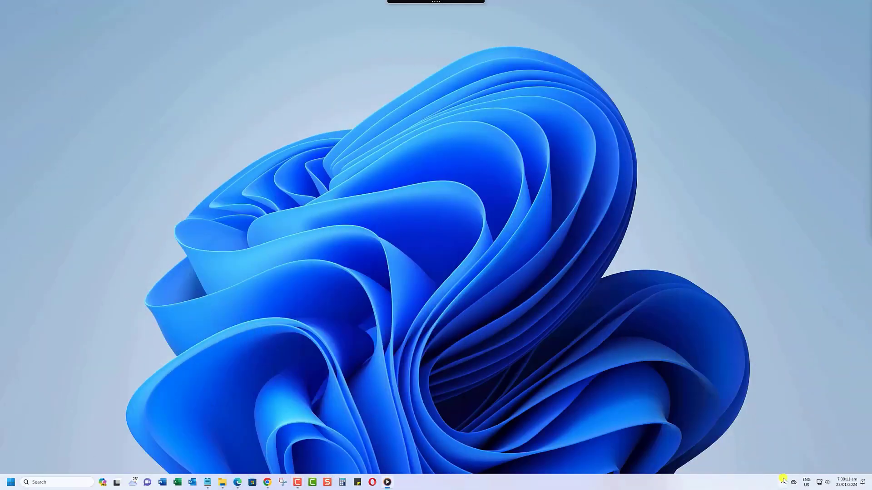
# From the hidden tray's Bluetooth icon menu, reach the Bluetooth & devices Devices page.
pyautogui.click(784, 481)
pyautogui.rightClick(769, 448)
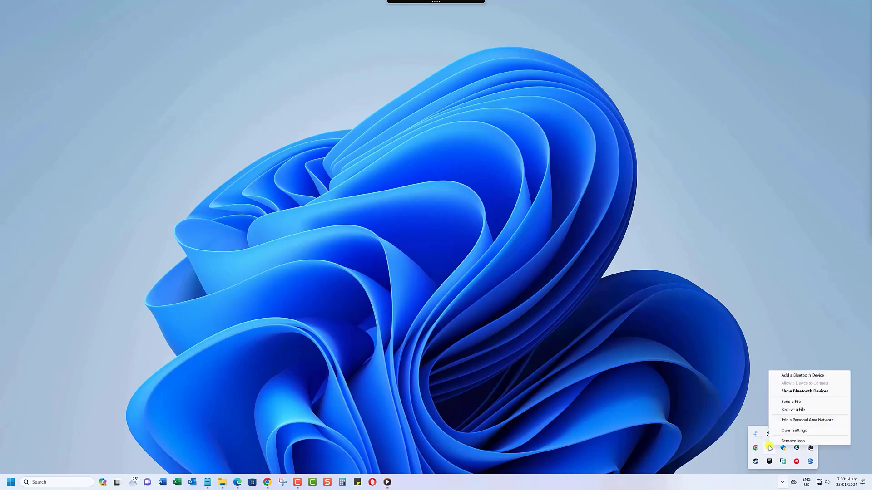
pyautogui.click(787, 375)
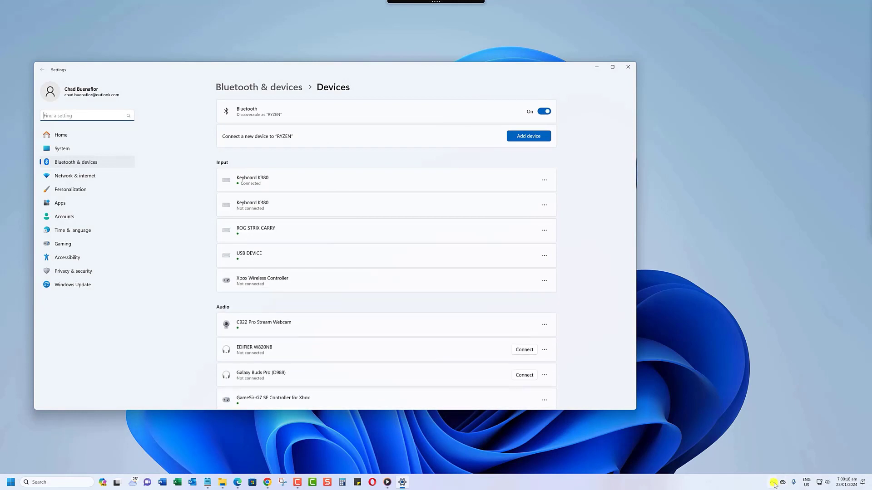
pyautogui.click(773, 480)
pyautogui.rightClick(762, 450)
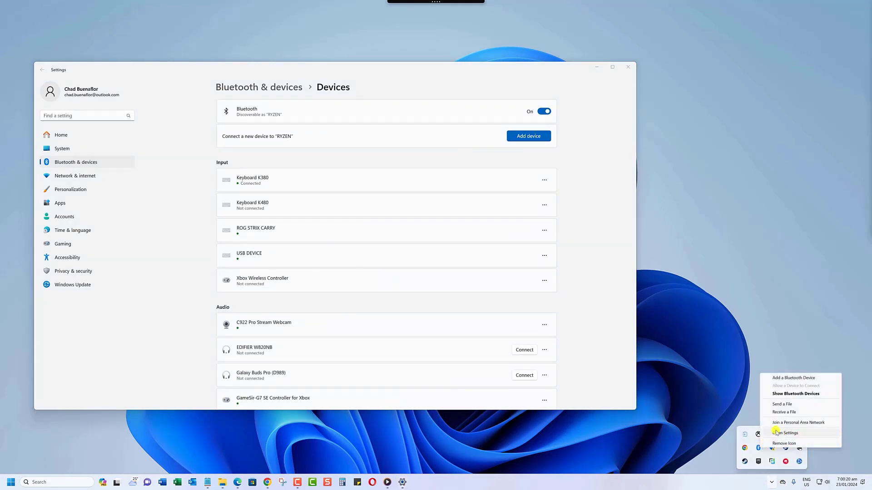
pyautogui.click(777, 434)
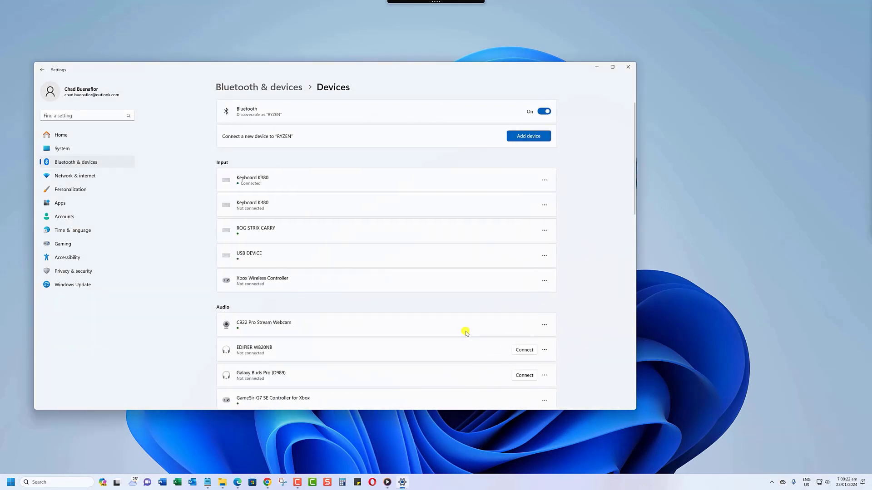